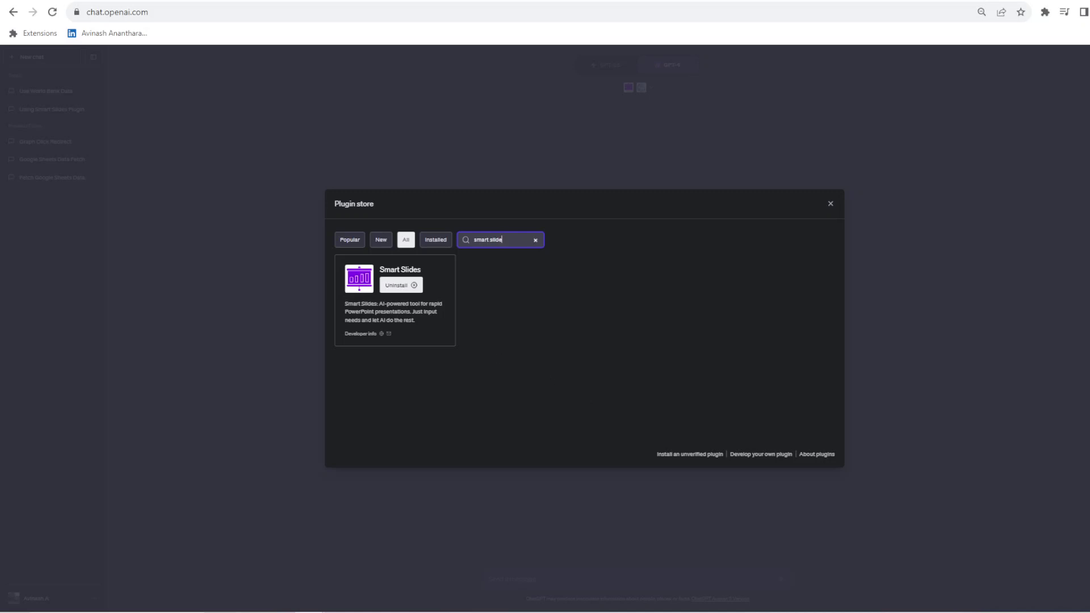
Search the plugin store for 'world' and confirm World Bank Data is already installed.
{"action": "left_click_drag", "start_coordinate": [503, 240], "coordinate": [285, 233]}
{"action": "type", "text": "wor"}
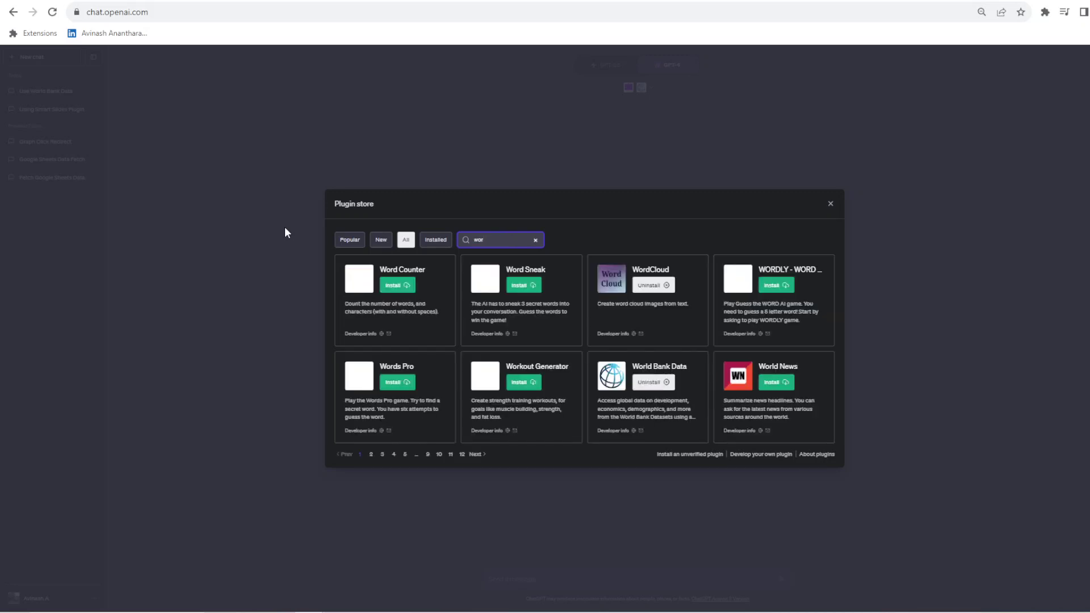
{"action": "type", "text": "d"}
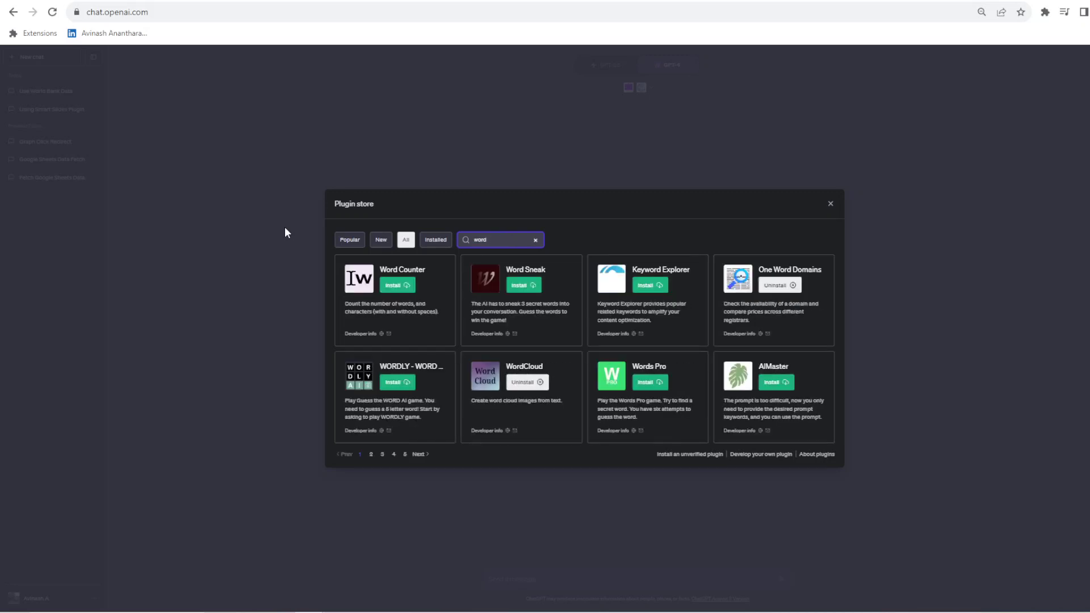
{"action": "type", "text": " bank"}
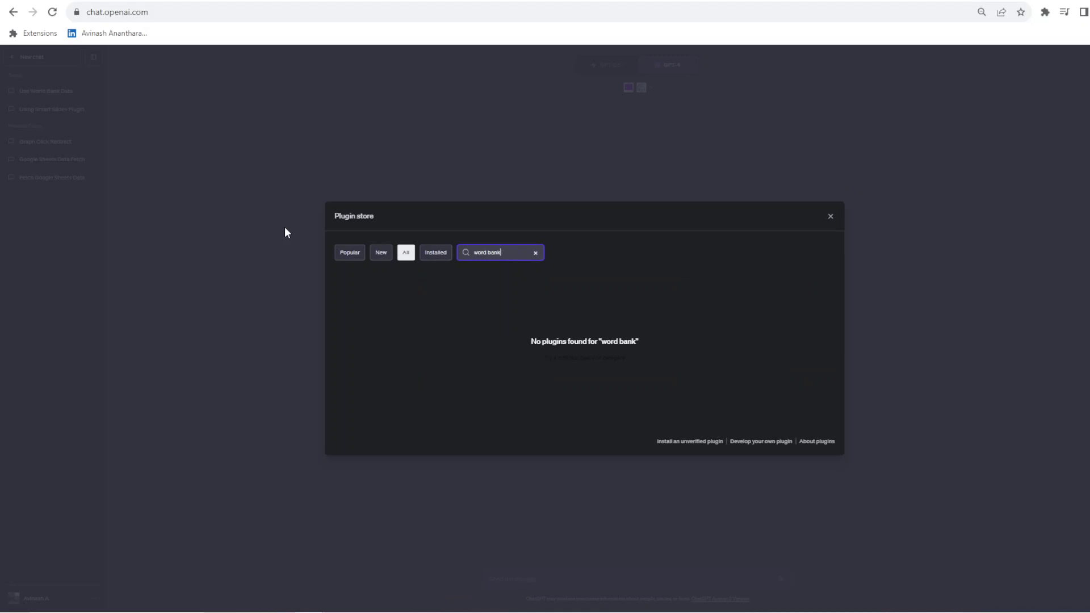
{"action": "key", "text": "BackSpace"}
{"action": "key", "text": "BackSpace"}
{"action": "key", "text": "BackSpace"}
{"action": "key", "text": "BackSpace"}
{"action": "key", "text": "BackSpace"}
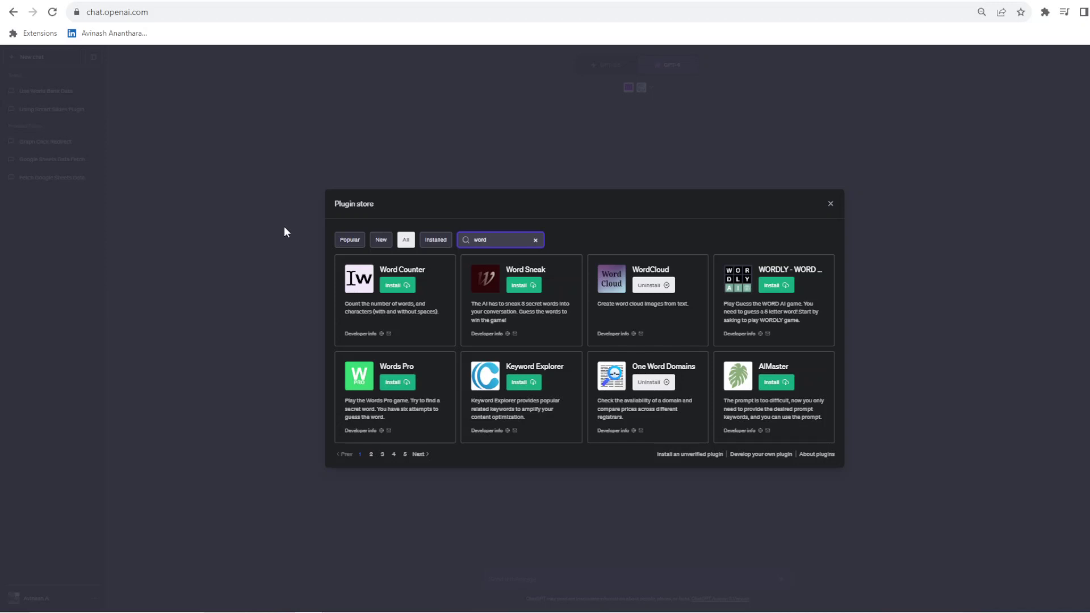
{"action": "type", "text": "bank"}
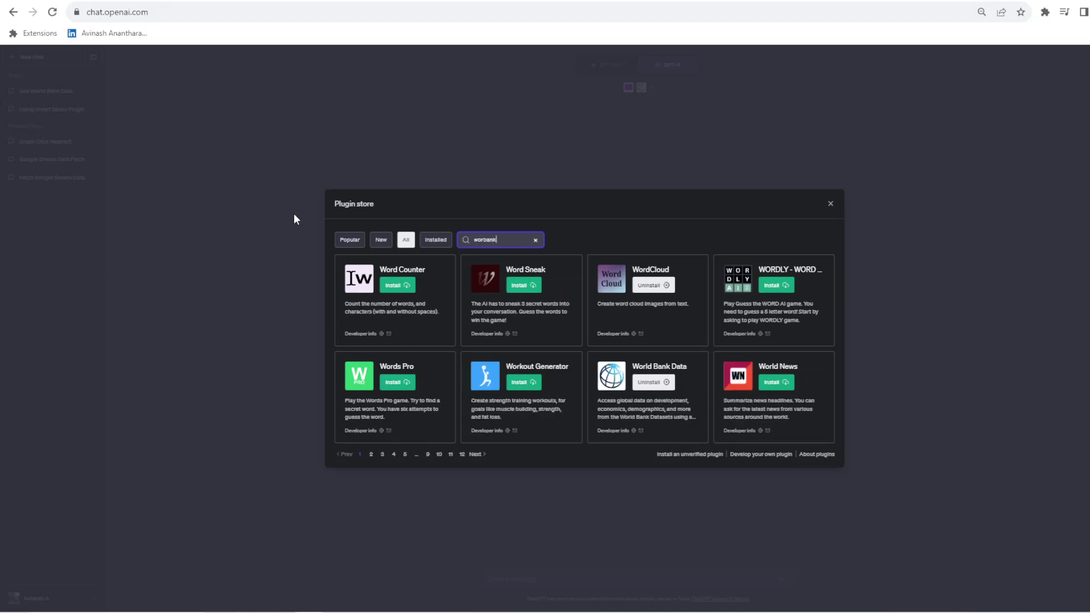
{"action": "key", "text": "BackSpace"}
{"action": "key", "text": "BackSpace"}
{"action": "key", "text": "BackSpace"}
{"action": "key", "text": "BackSpace"}
{"action": "key", "text": "BackSpace"}
{"action": "key", "text": "BackSpace"}
{"action": "key", "text": "BackSpace"}
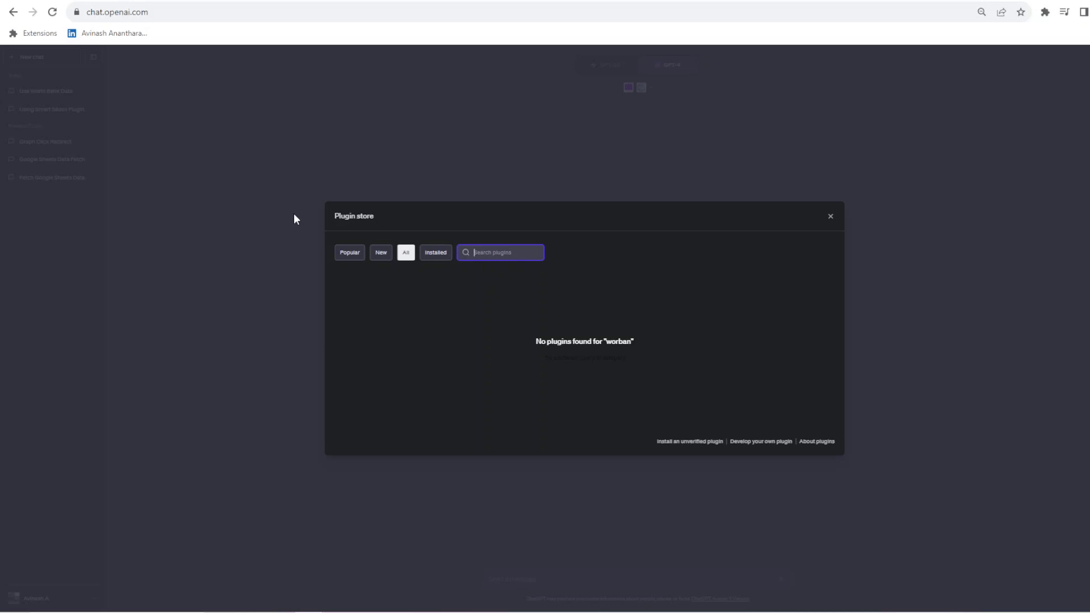
{"action": "type", "text": "world"}
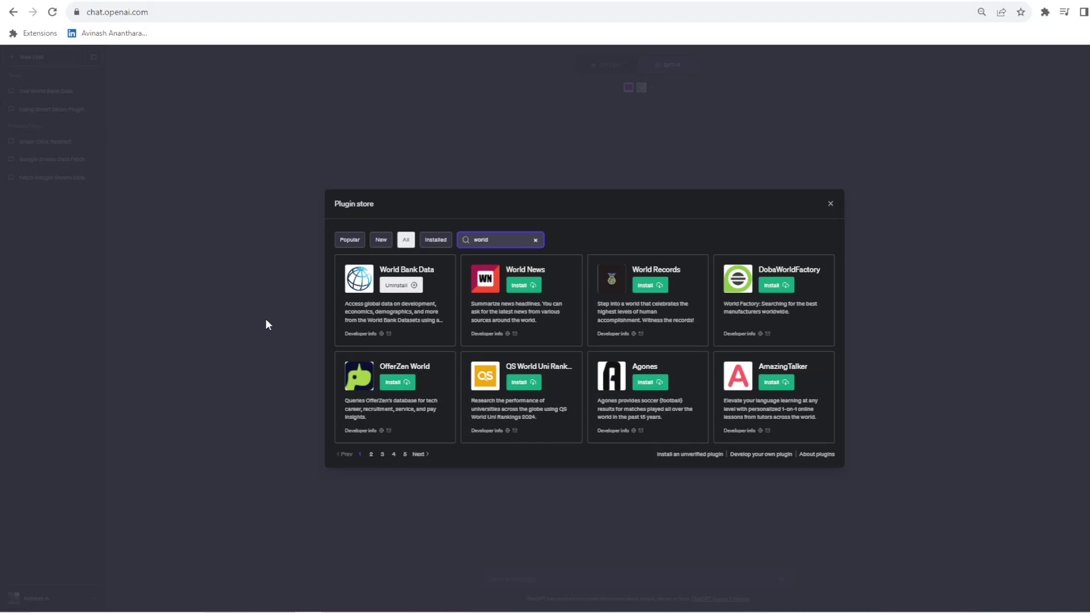
Ask for China's GDP over the past 2 decades and its rise to 2nd largest economy, using the World Bank plugin.
{"action": "left_click", "coordinate": [830, 200]}
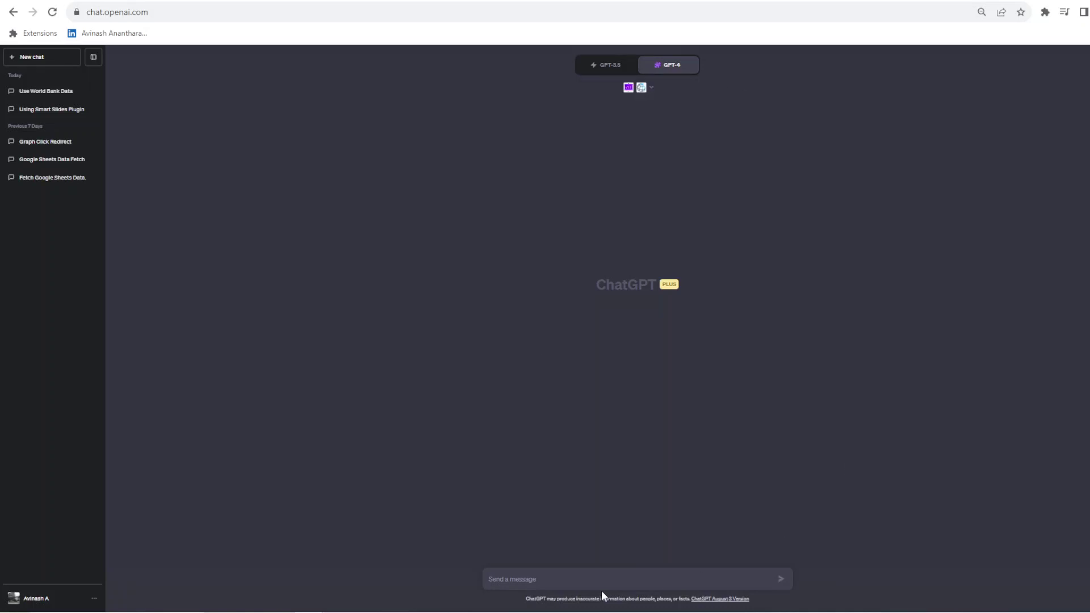
{"action": "left_click", "coordinate": [506, 577]}
{"action": "type", "text": "generate gdp data for china in past 2 decades and i"}
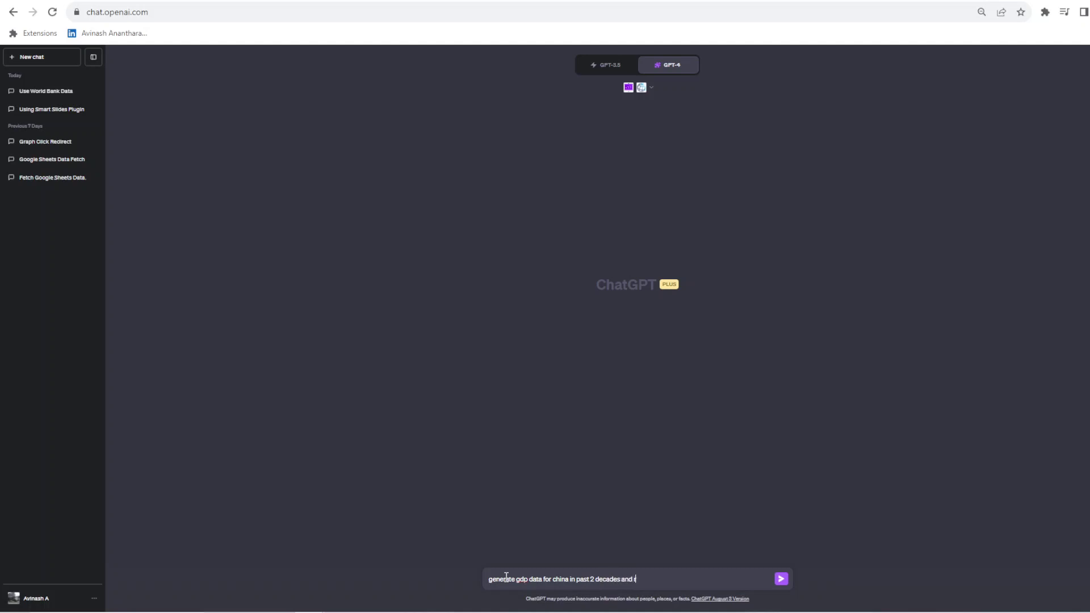
{"action": "key", "text": "BackSpace"}
{"action": "key", "text": "BackSpace"}
{"action": "type", "text": "how it became the world's 2nd largest econom"}
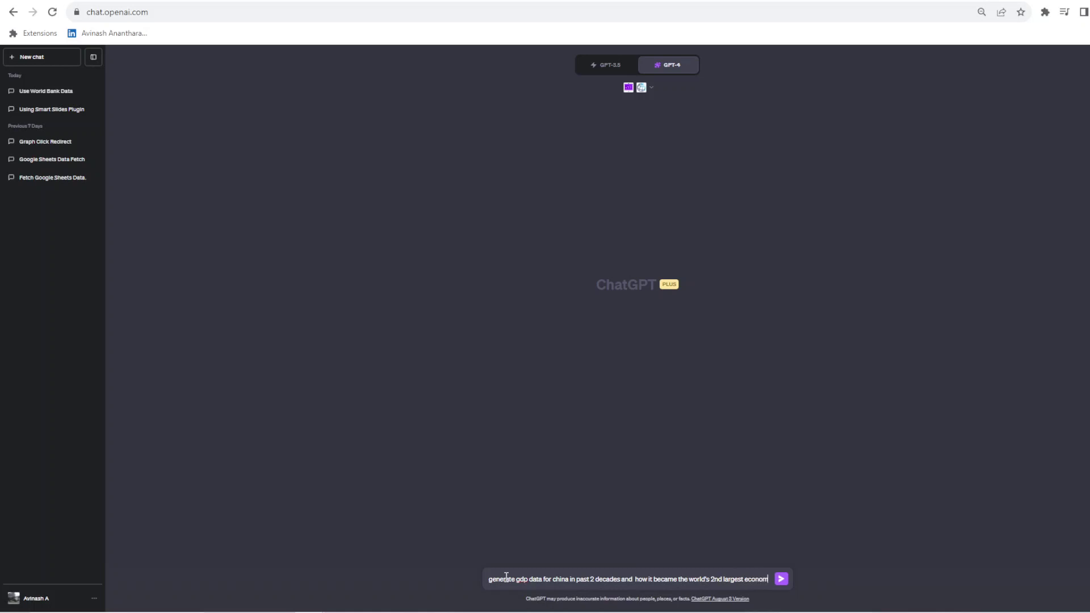
{"action": "type", "text": "y usin"}
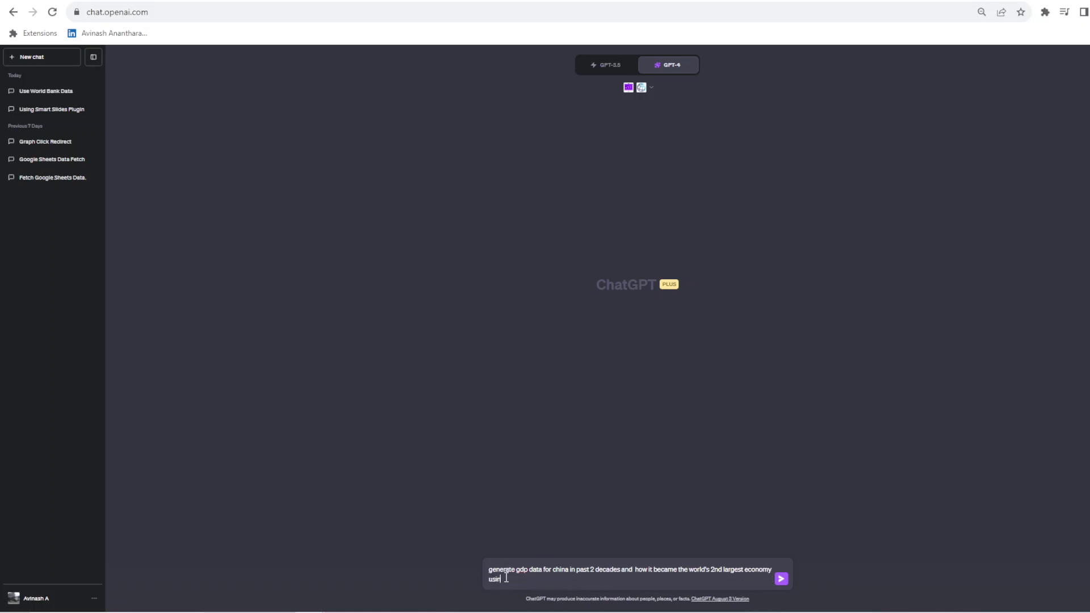
{"action": "type", "text": "g world bank plugin"}
{"action": "key", "text": "Return"}
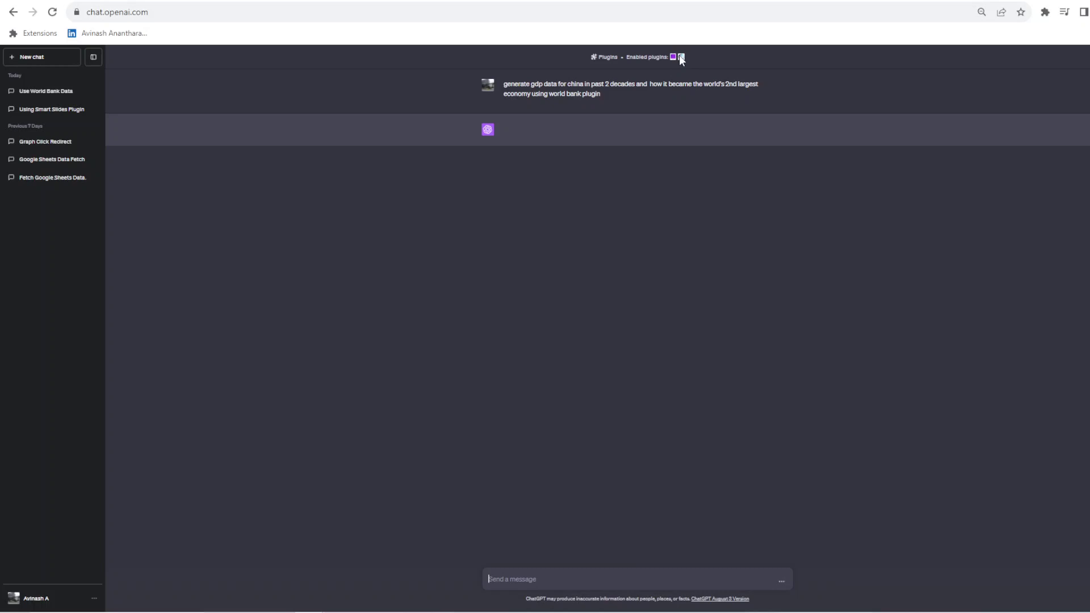
Inspect and collapse the World Bank Data request details while the five-item GDP summary generates.
{"action": "left_click", "coordinate": [591, 132]}
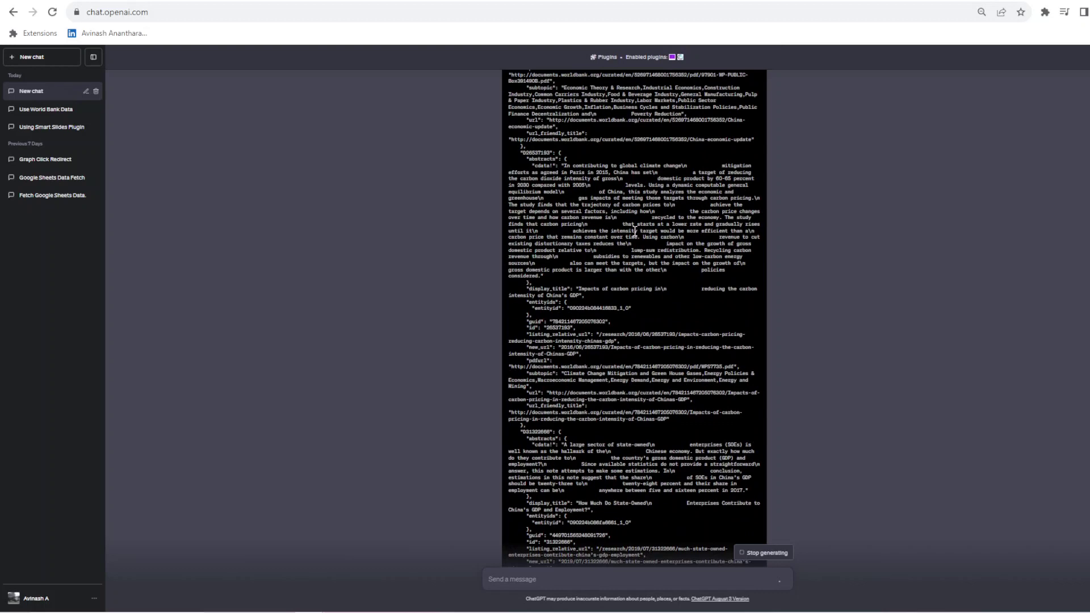
{"action": "scroll", "coordinate": [634, 230], "scroll_direction": "up", "scroll_amount": 3}
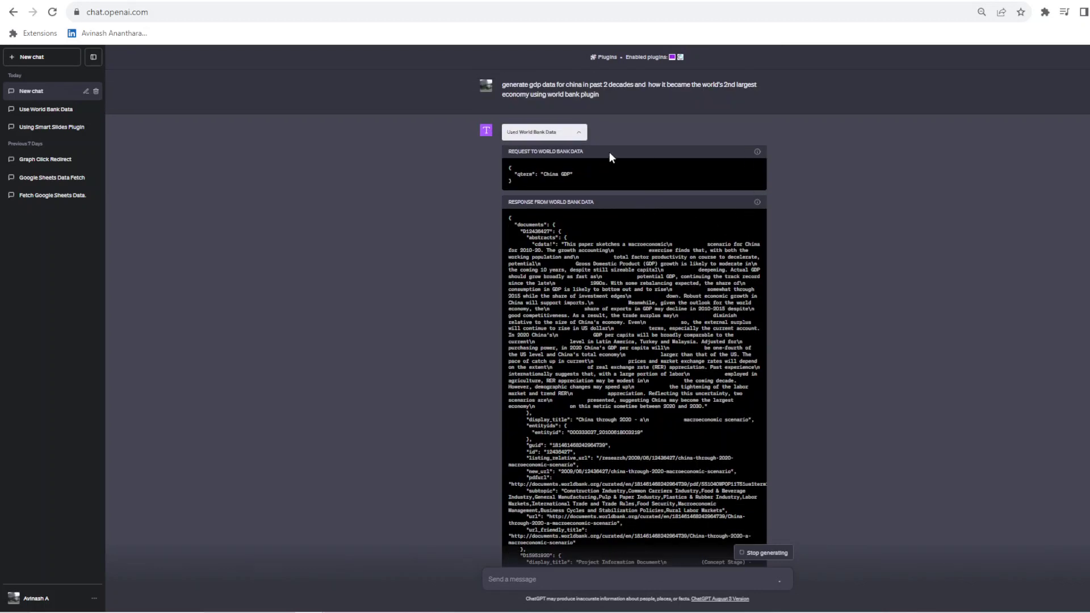
{"action": "left_click", "coordinate": [576, 134]}
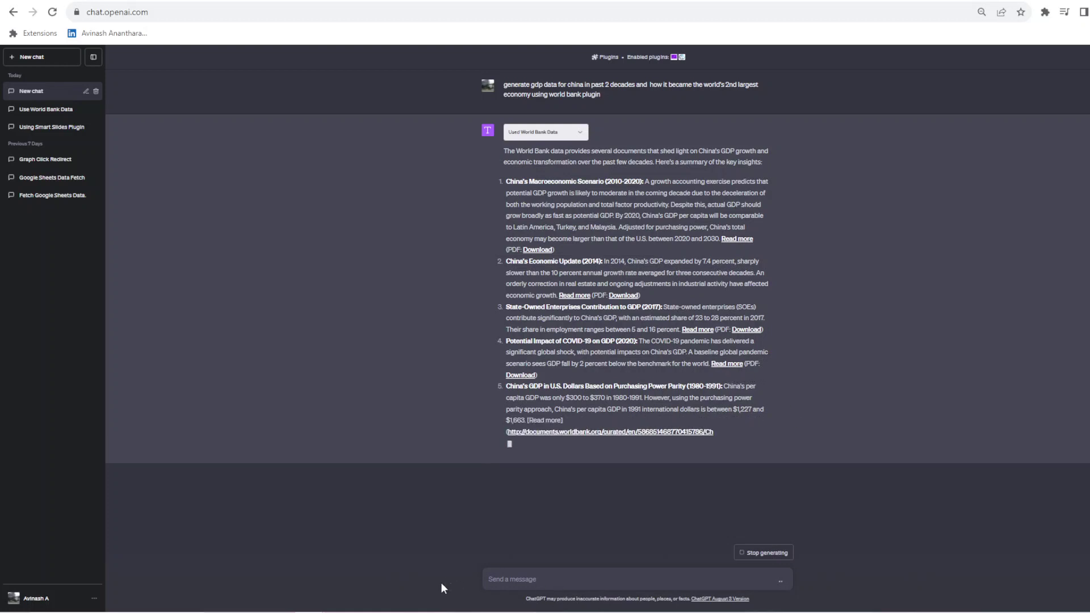
Request a PPT on how China became the 2nd largest economy, with bullet points, article hyperlinks and charts.
{"action": "left_click", "coordinate": [544, 578]}
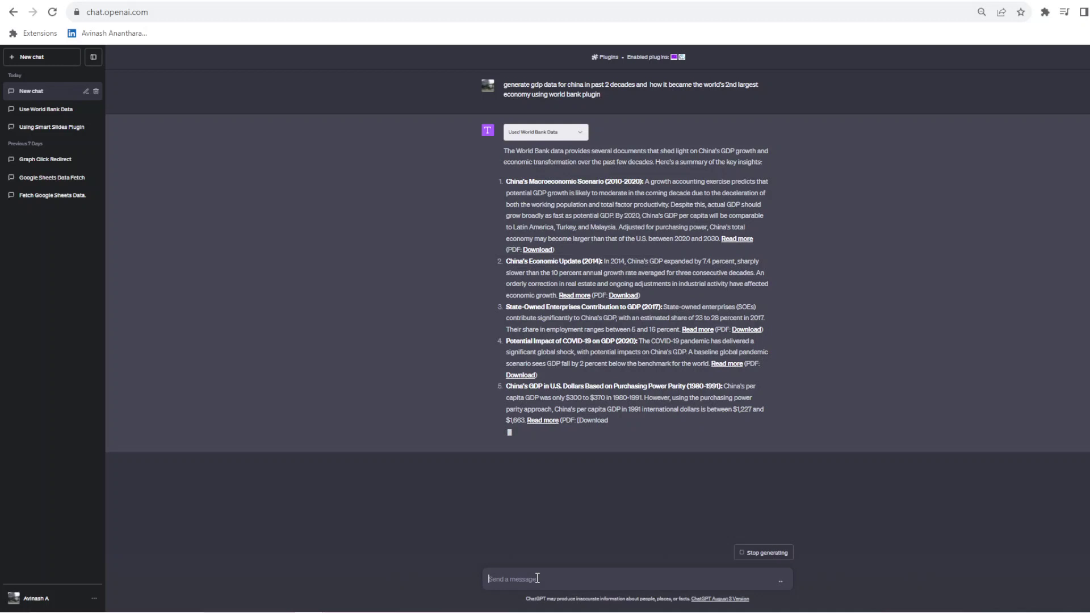
{"action": "type", "text": "t"}
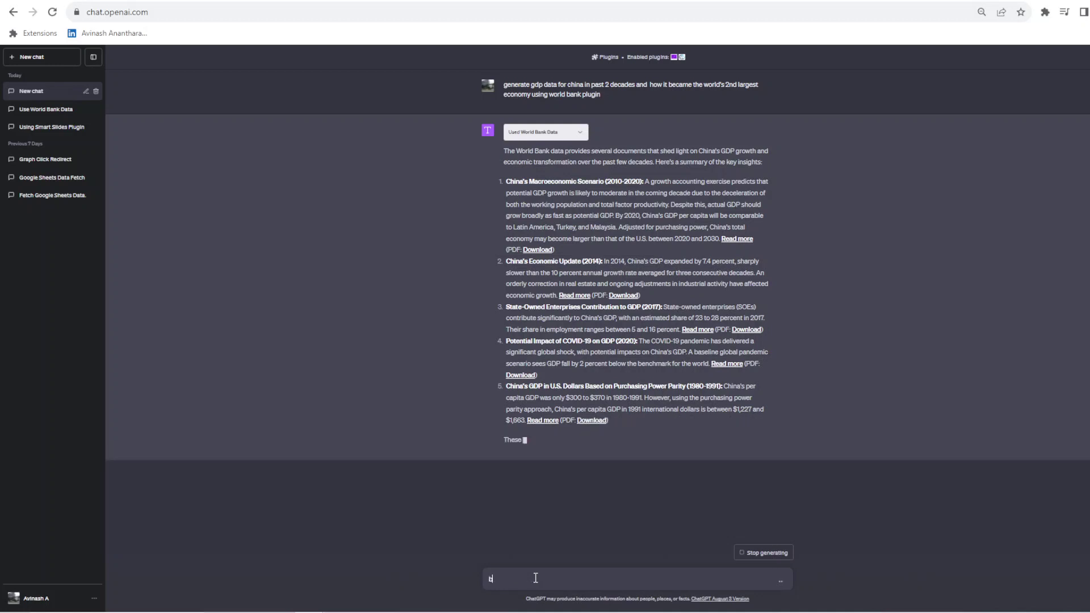
{"action": "type", "text": "ased of th"}
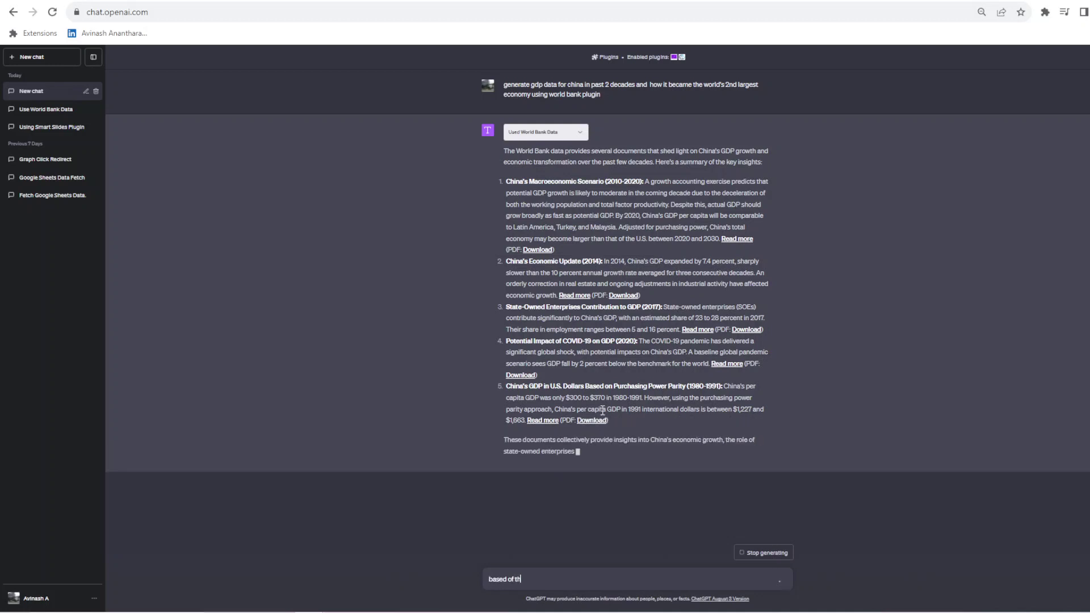
{"action": "type", "text": "e ab"}
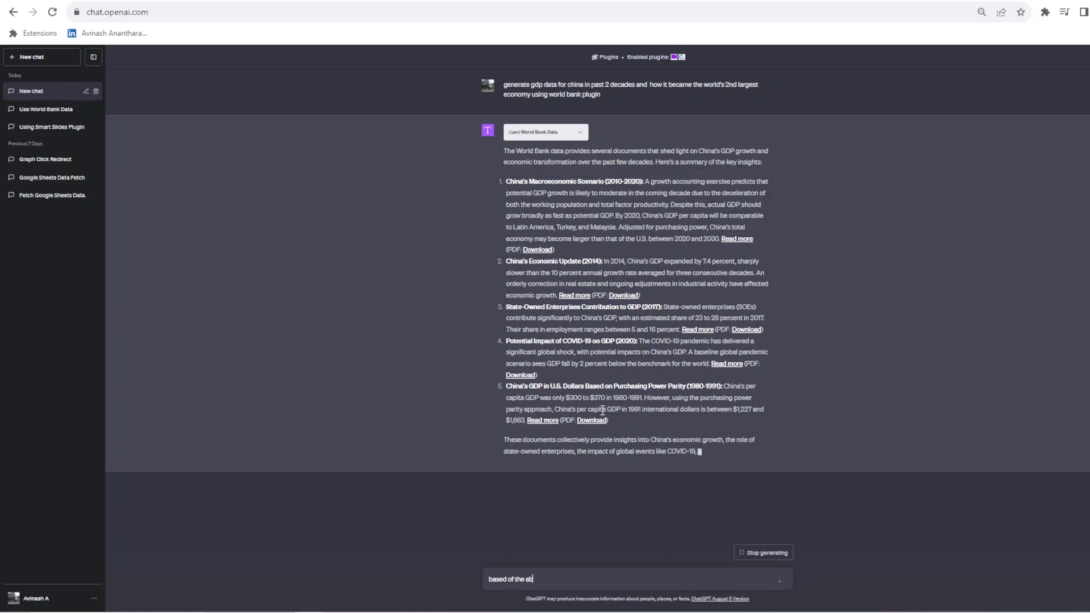
{"action": "type", "text": "ove inpu"}
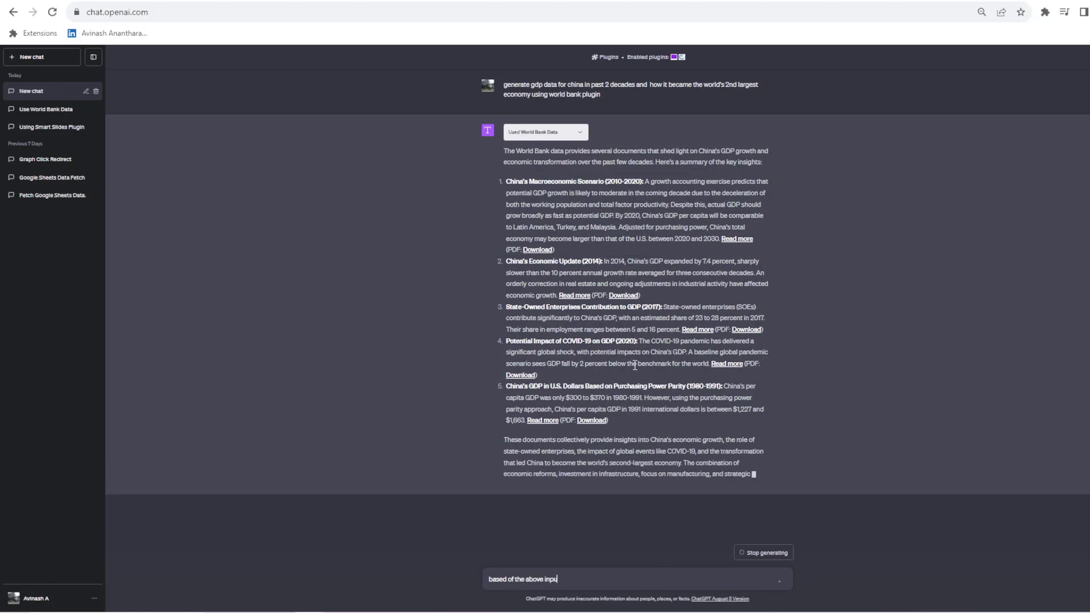
{"action": "type", "text": "ts"}
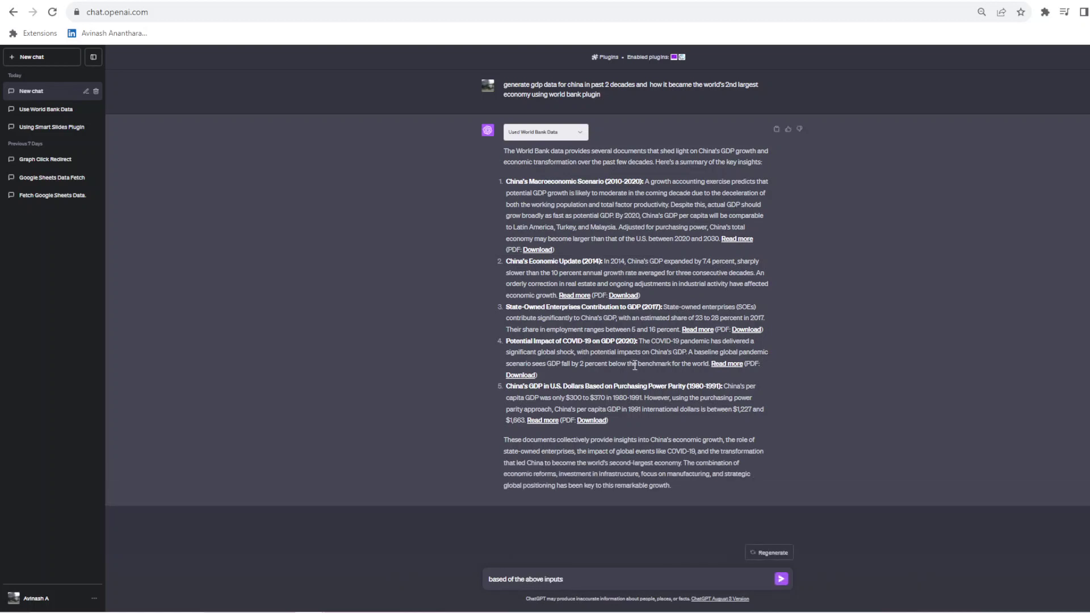
{"action": "type", "text": " make a pr"}
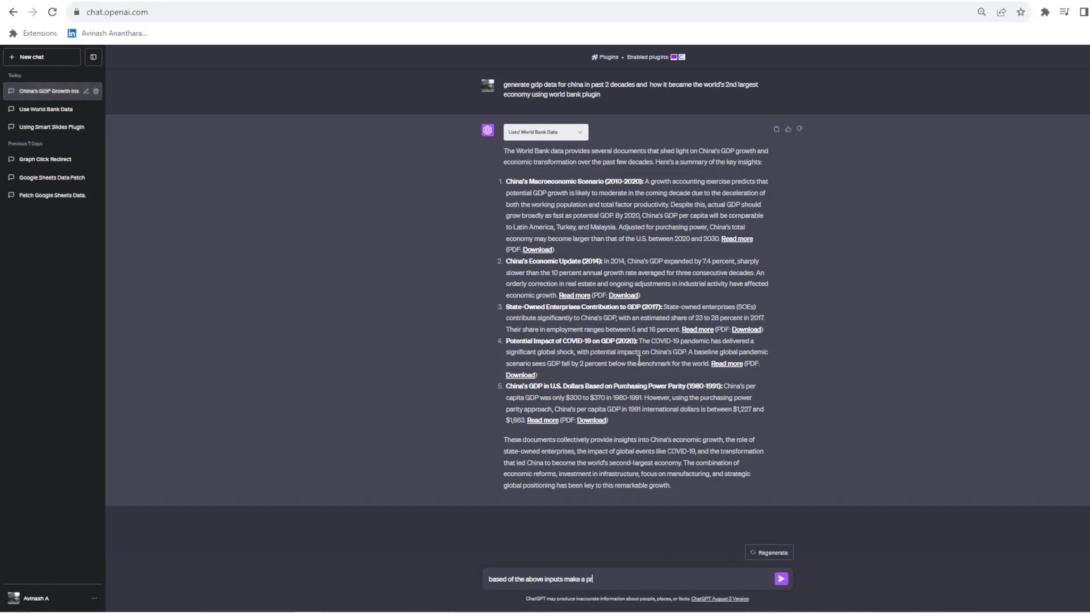
{"action": "type", "text": "e"}
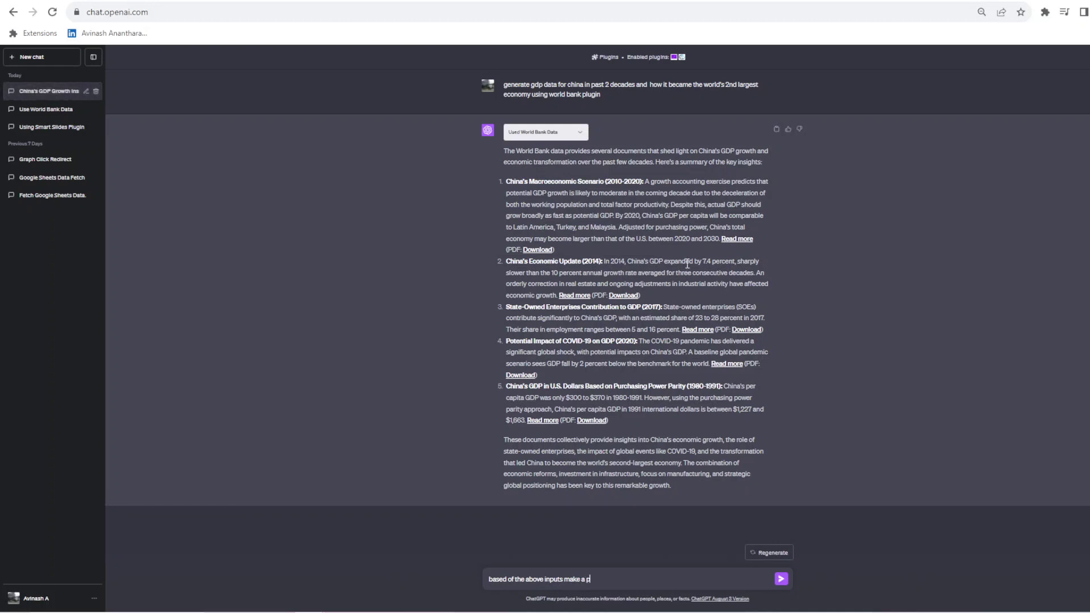
{"action": "type", "text": "t on how china became the 2nd largest e"}
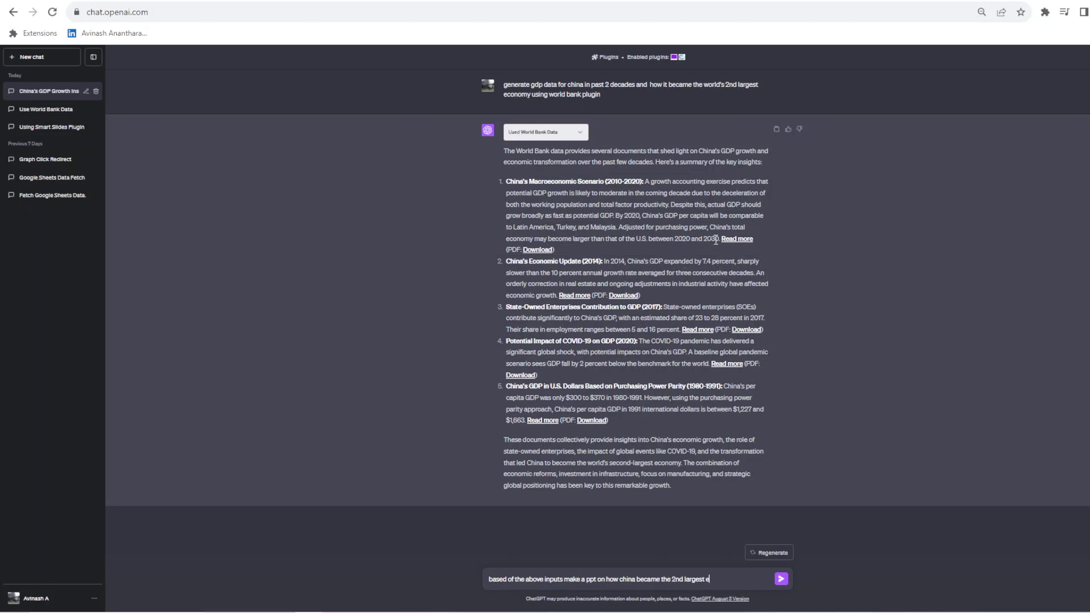
{"action": "type", "text": "conomy"}
{"action": "key", "text": "shift+Return"}
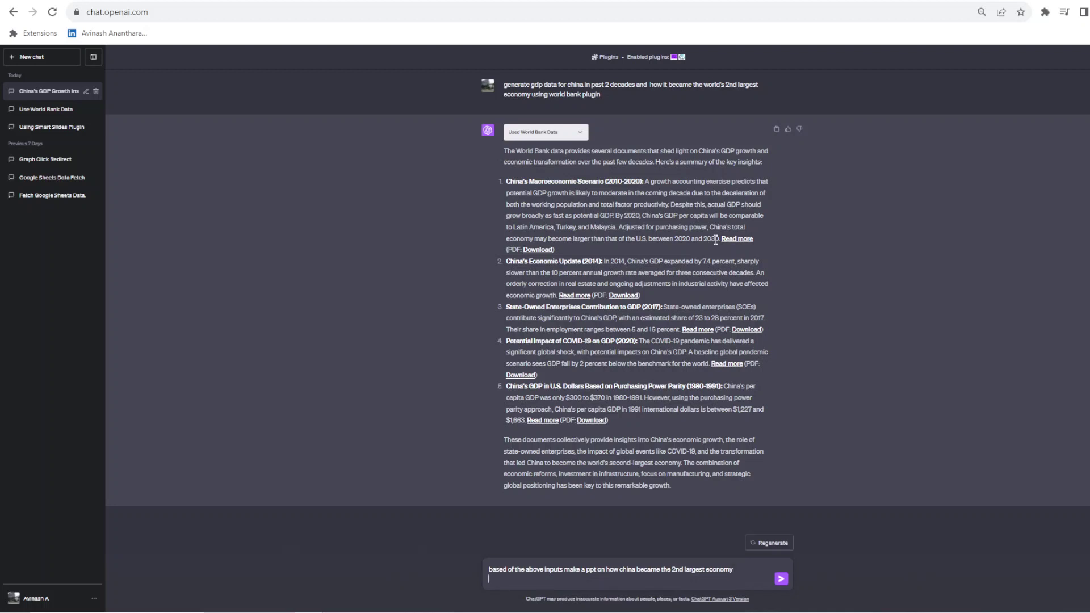
{"action": "type", "text": "Use tullet"}
{"action": "key", "text": "BackSpace"}
{"action": "type", "text": "t point"}
{"action": "type", "text": "s, hyper links to articles"}
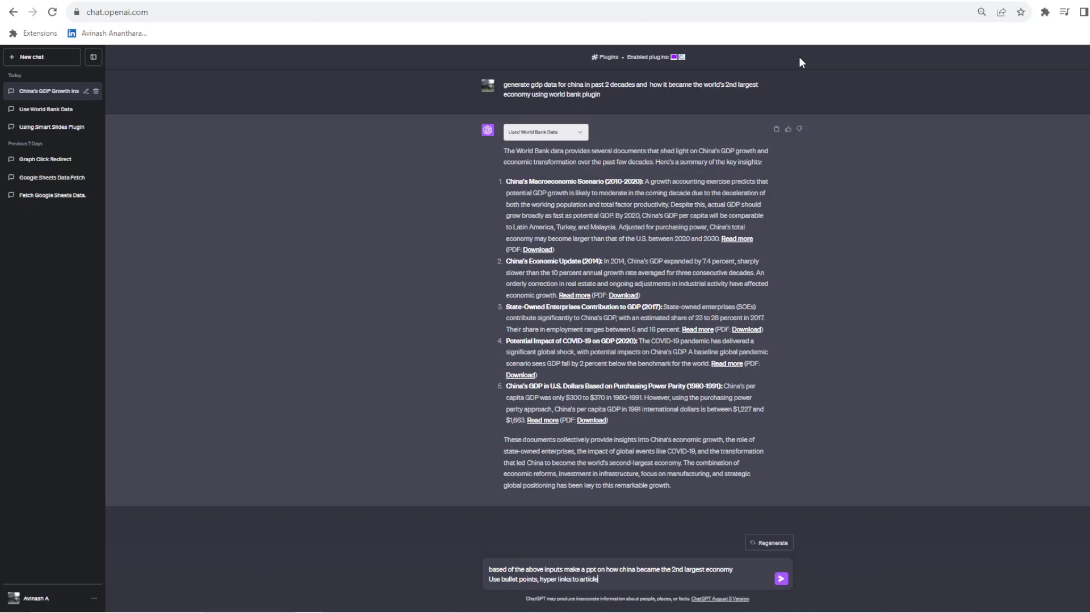
{"action": "type", "text": " and charts for any data points"}
{"action": "key", "text": "Return"}
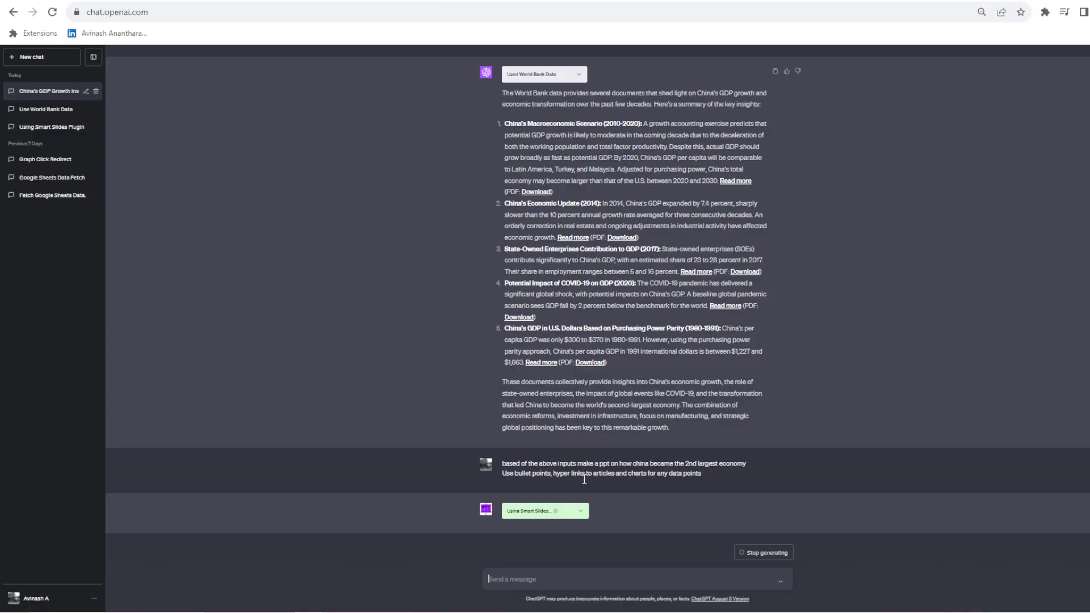
Expand the Smart Slides request to show the slide headings being sent.
{"action": "left_click", "coordinate": [579, 513]}
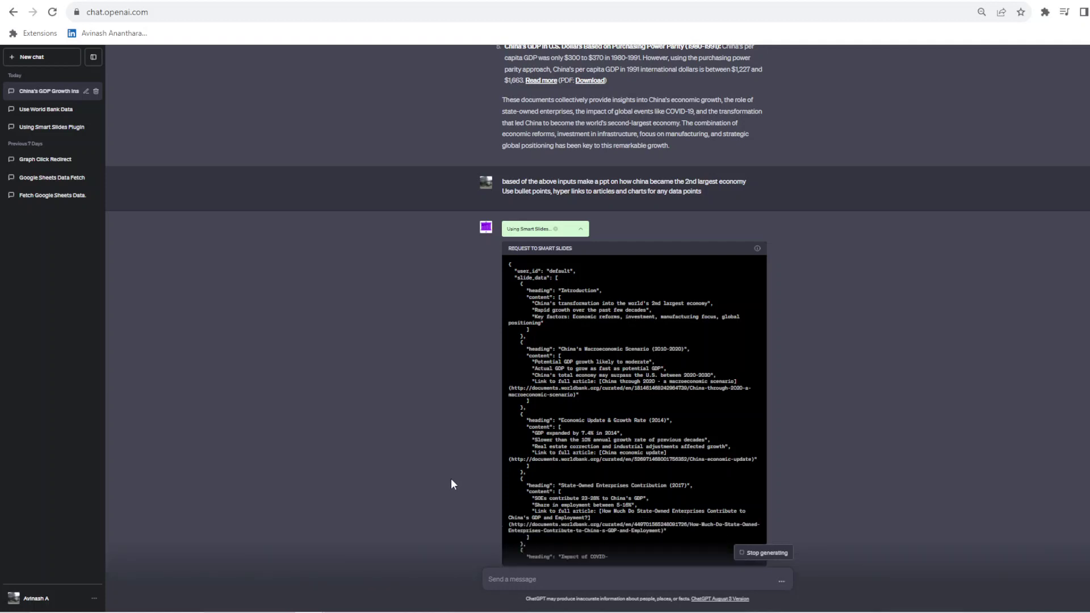
Scroll through the Smart Slides JSON request until the presentation download link appears.
{"action": "scroll", "coordinate": [774, 464], "scroll_direction": "down", "scroll_amount": 1}
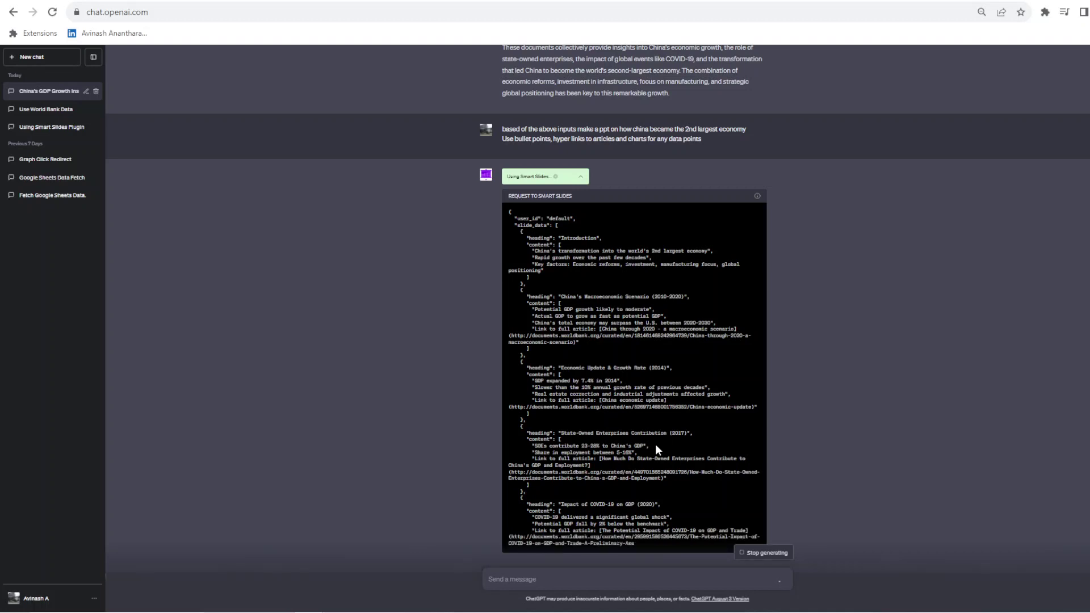
{"action": "scroll", "coordinate": [650, 443], "scroll_direction": "down", "scroll_amount": 1}
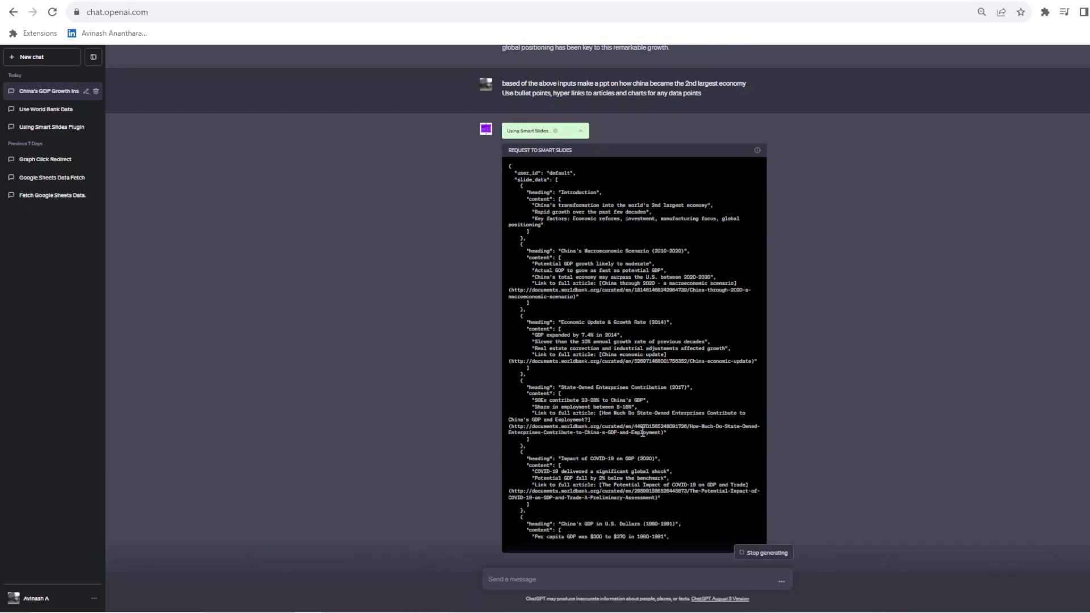
{"action": "scroll", "coordinate": [647, 431], "scroll_direction": "up", "scroll_amount": 4}
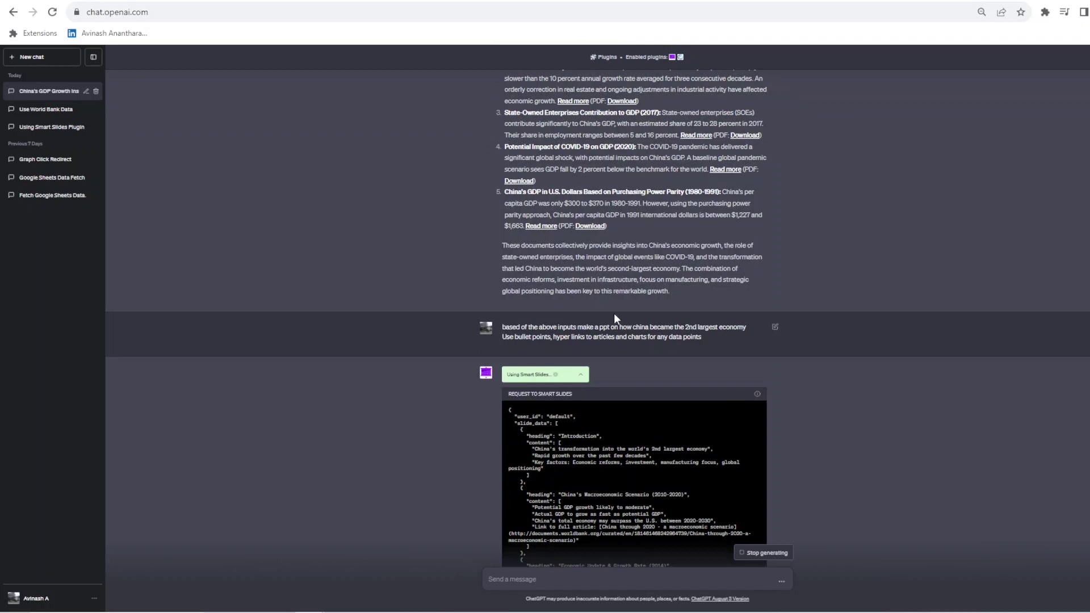
{"action": "scroll", "coordinate": [614, 312], "scroll_direction": "down", "scroll_amount": 5}
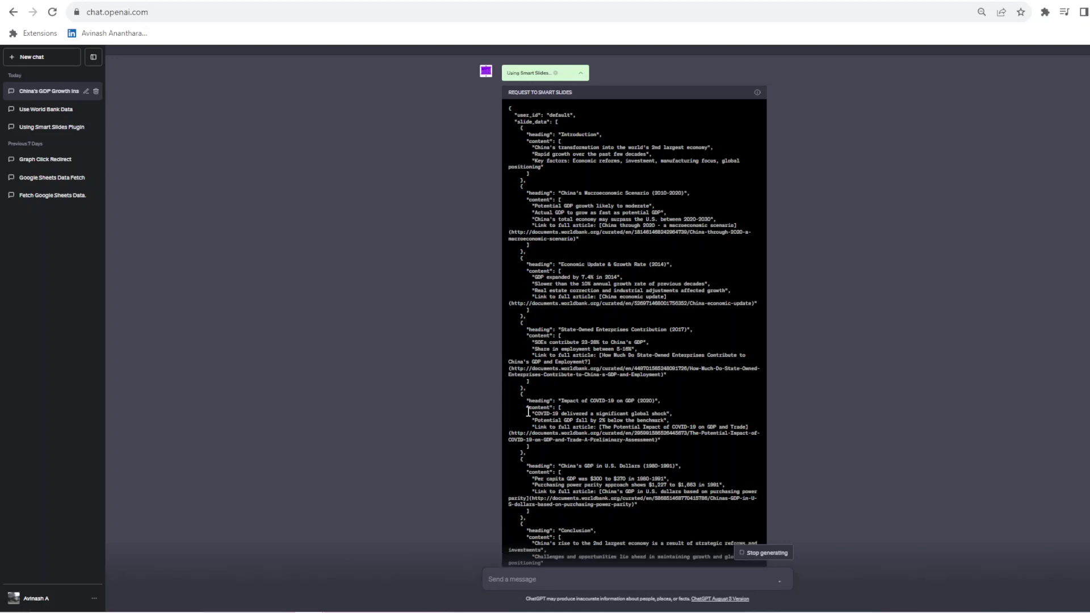
{"action": "scroll", "coordinate": [537, 433], "scroll_direction": "up", "scroll_amount": 5}
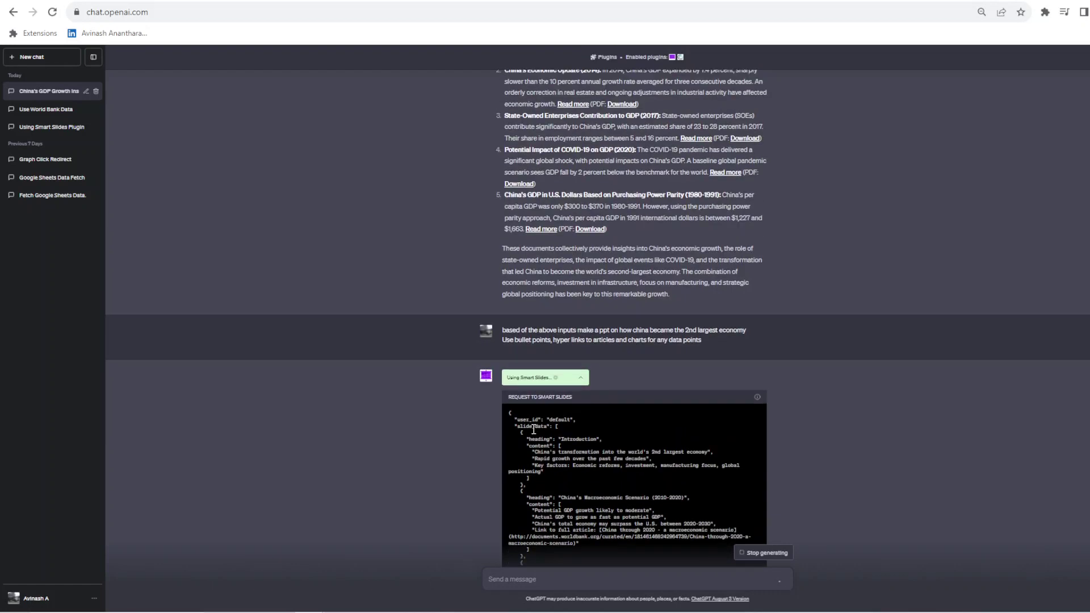
{"action": "scroll", "coordinate": [534, 448], "scroll_direction": "down", "scroll_amount": 3}
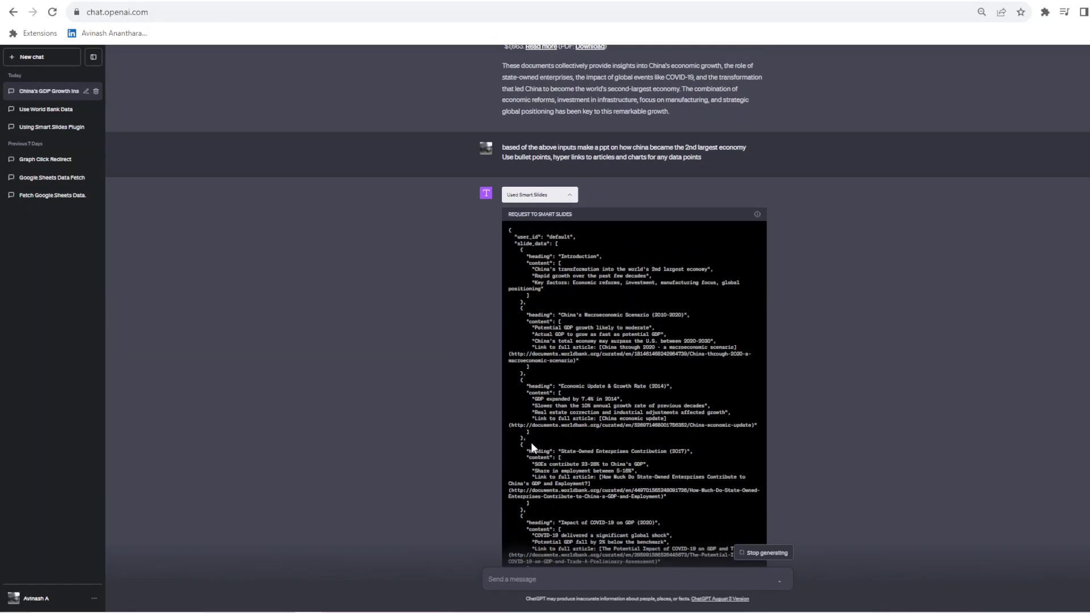
{"action": "scroll", "coordinate": [529, 441], "scroll_direction": "down", "scroll_amount": 5}
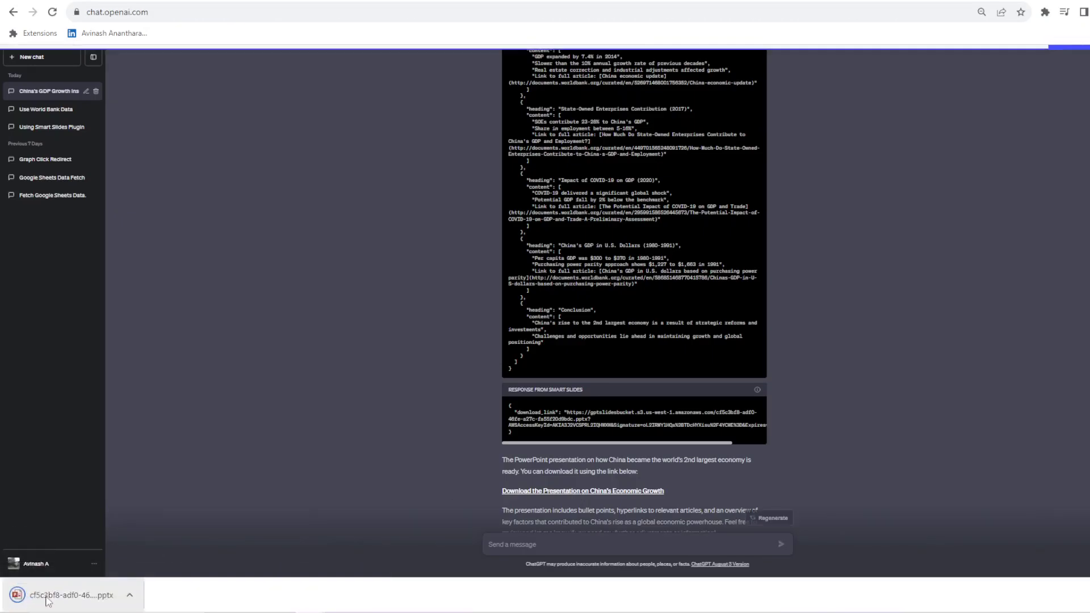
Open the downloaded .pptx maximized in PowerPoint and display the Introduction slide.
{"action": "left_click", "coordinate": [47, 600]}
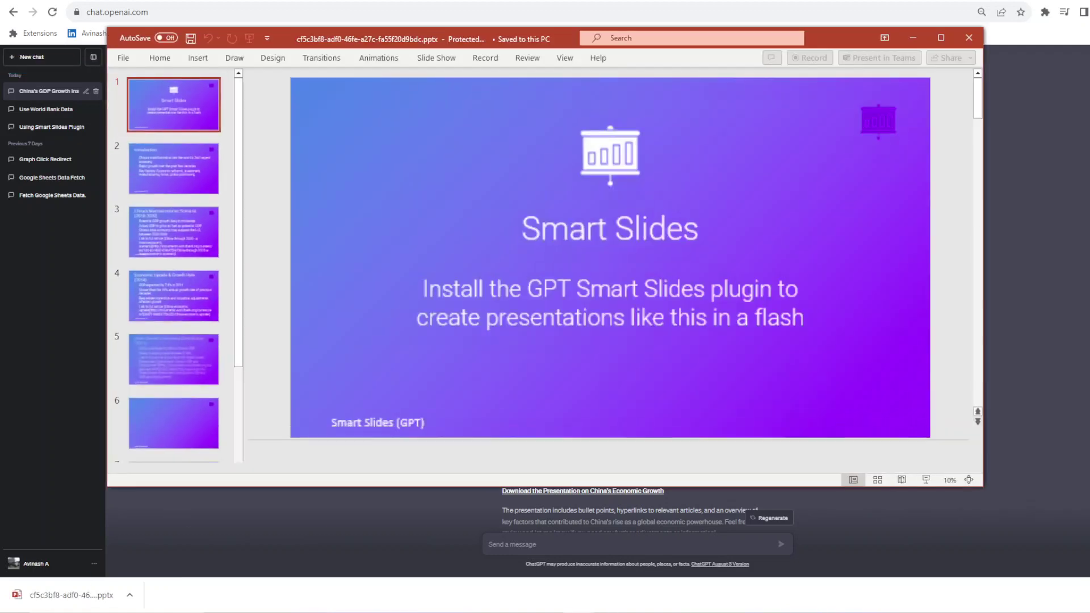
{"action": "left_click", "coordinate": [940, 37]}
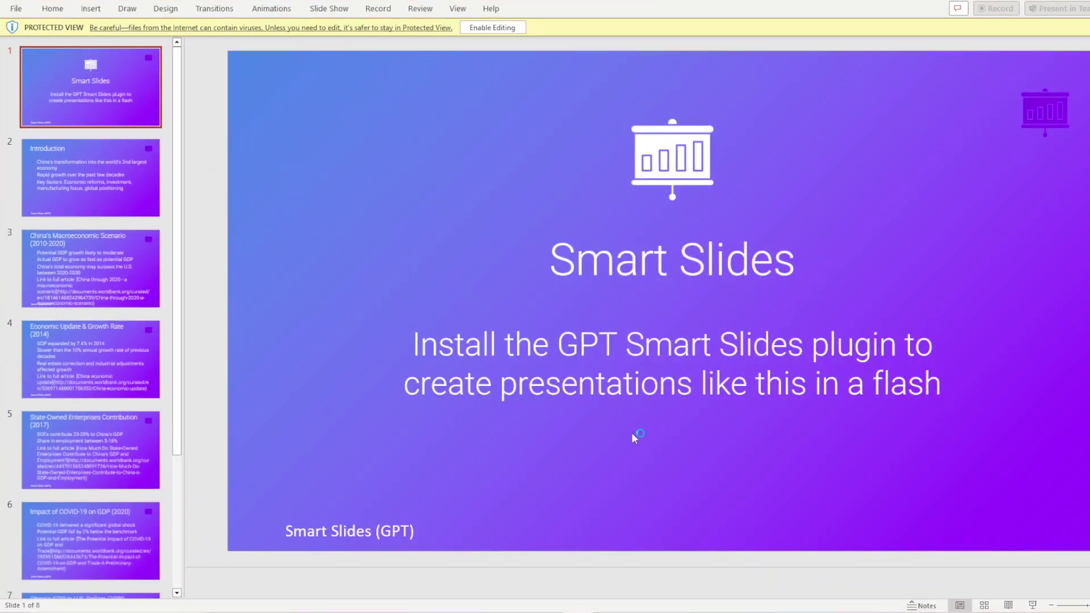
{"action": "left_click", "coordinate": [587, 267]}
{"action": "left_click", "coordinate": [454, 165]}
{"action": "left_click", "coordinate": [121, 193]}
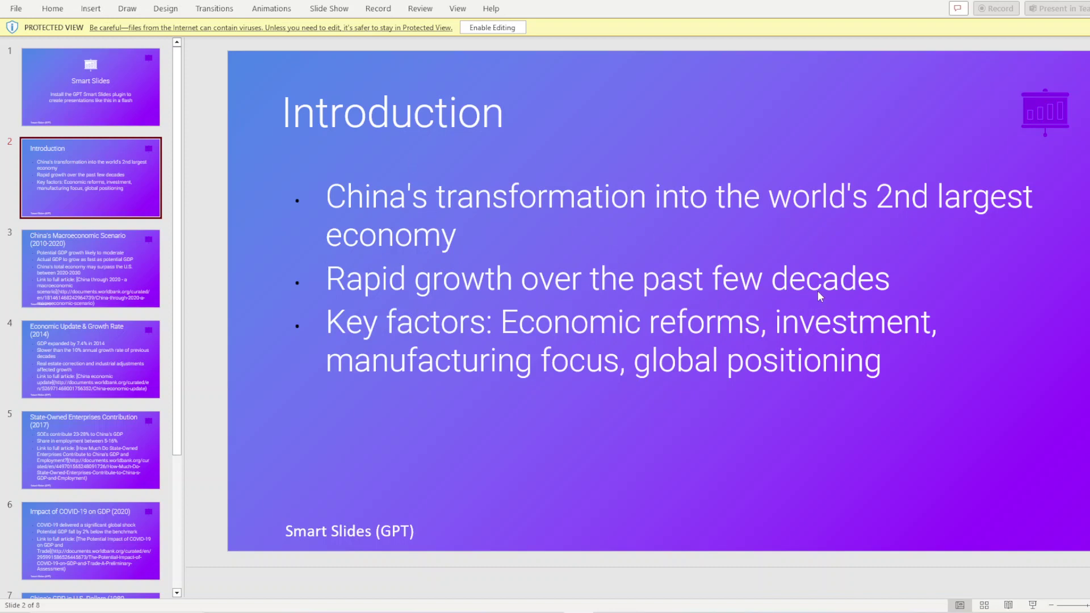
View slides 3–5: Macroeconomic Scenario, Economic Update & Growth Rate, and State-Owned Enterprises Contribution.
{"action": "left_click", "coordinate": [60, 270]}
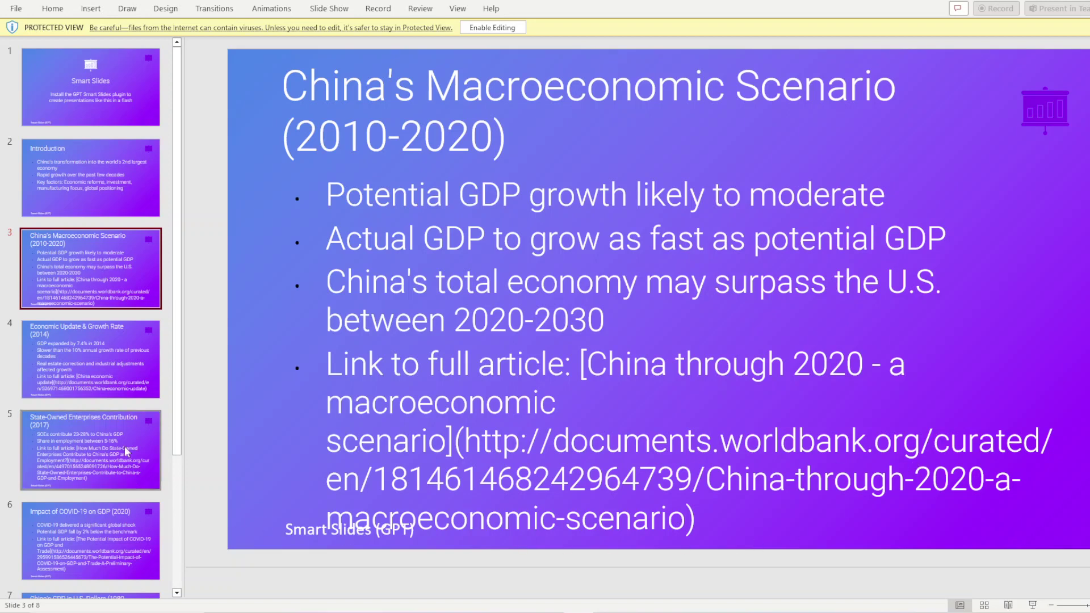
{"action": "left_click", "coordinate": [111, 321]}
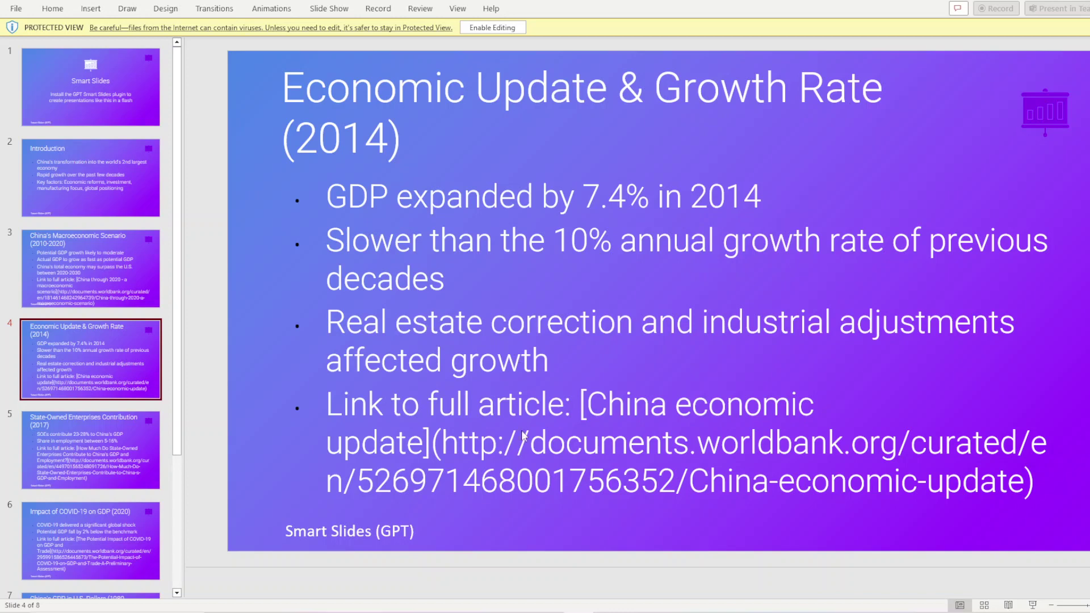
{"action": "left_click", "coordinate": [97, 472]}
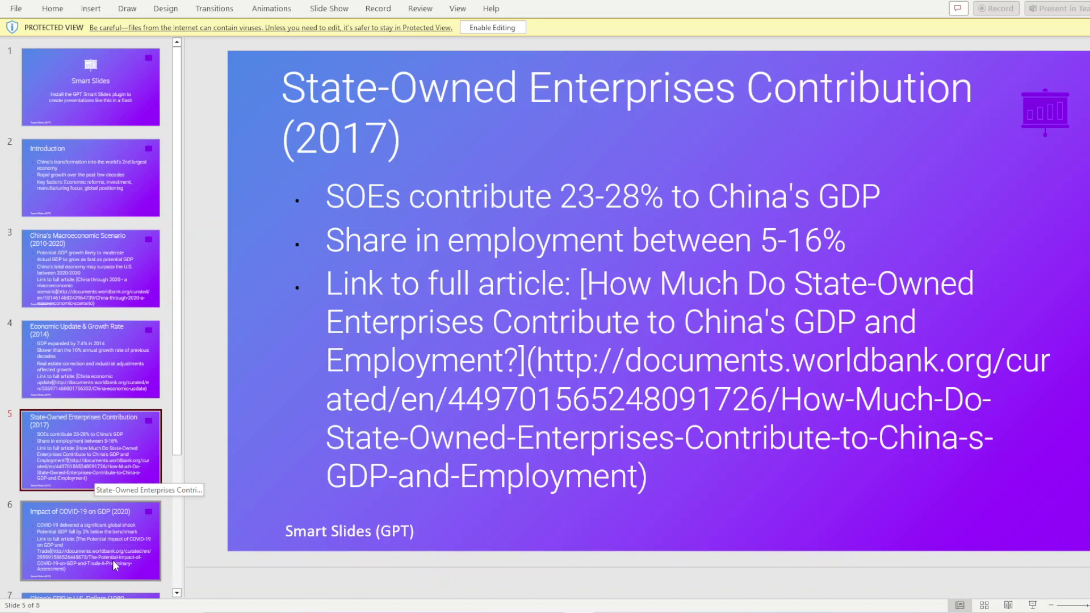
View slides 6–8: Impact of COVID-19 on GDP, China's GDP in U.S. Dollars, and Conclusion.
{"action": "left_click", "coordinate": [108, 542]}
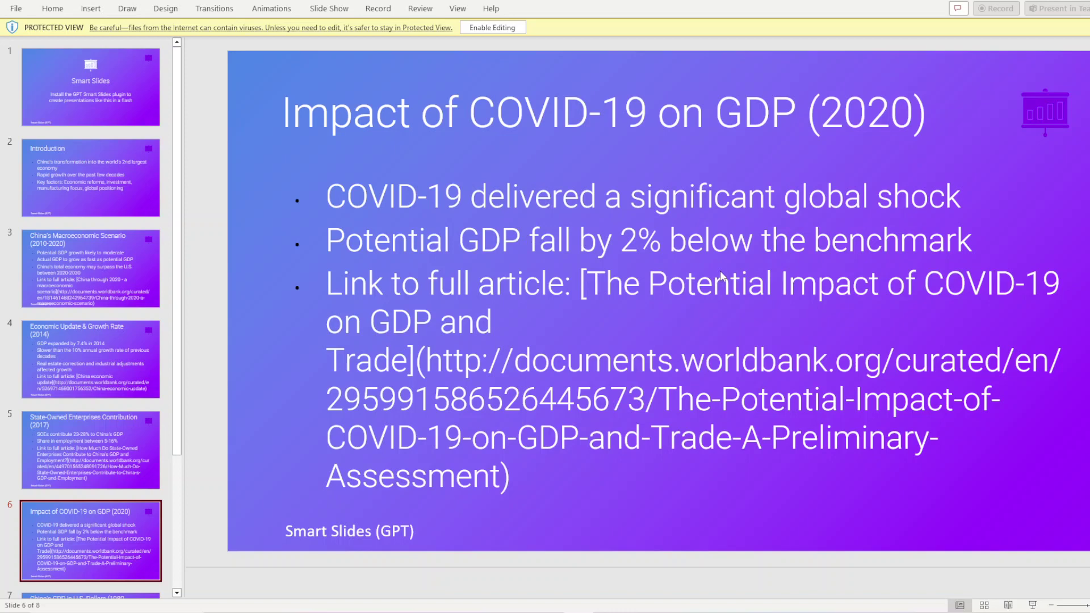
{"action": "scroll", "coordinate": [87, 529], "scroll_direction": "down", "scroll_amount": 1}
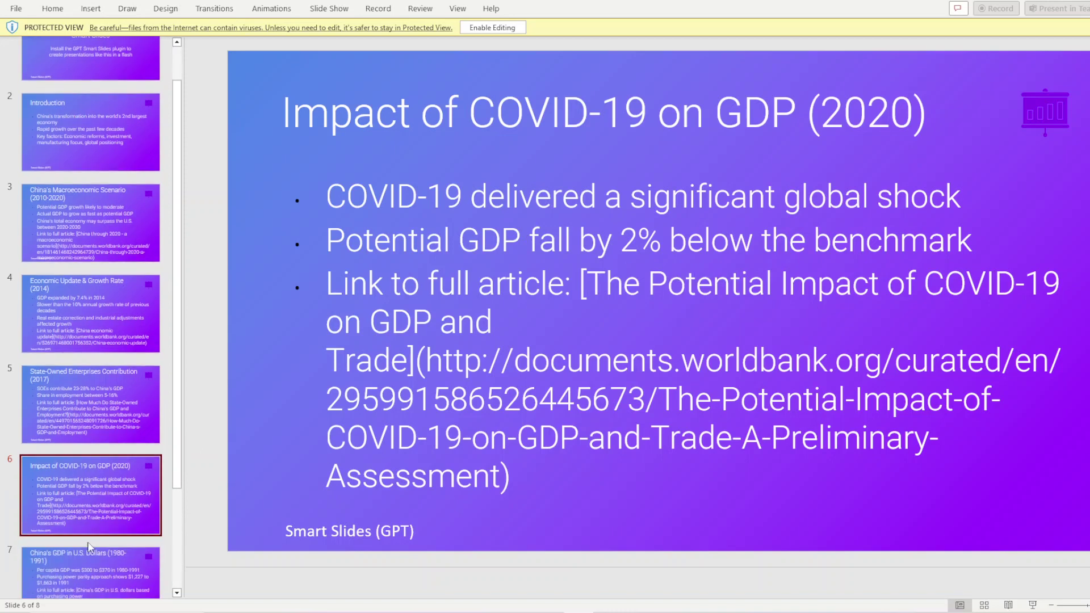
{"action": "left_click", "coordinate": [89, 548]}
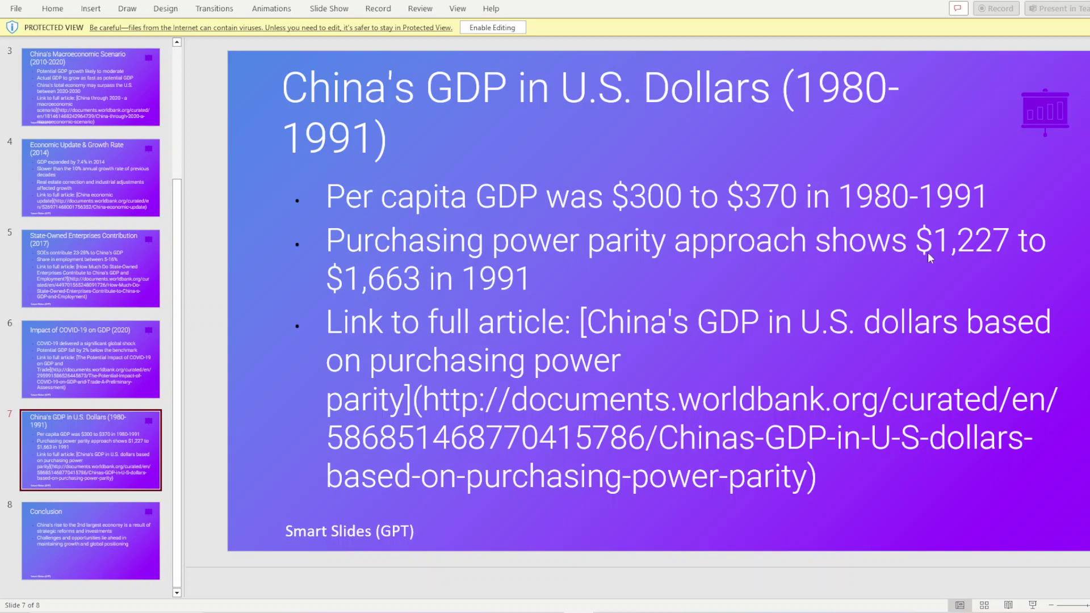
{"action": "left_click", "coordinate": [107, 528]}
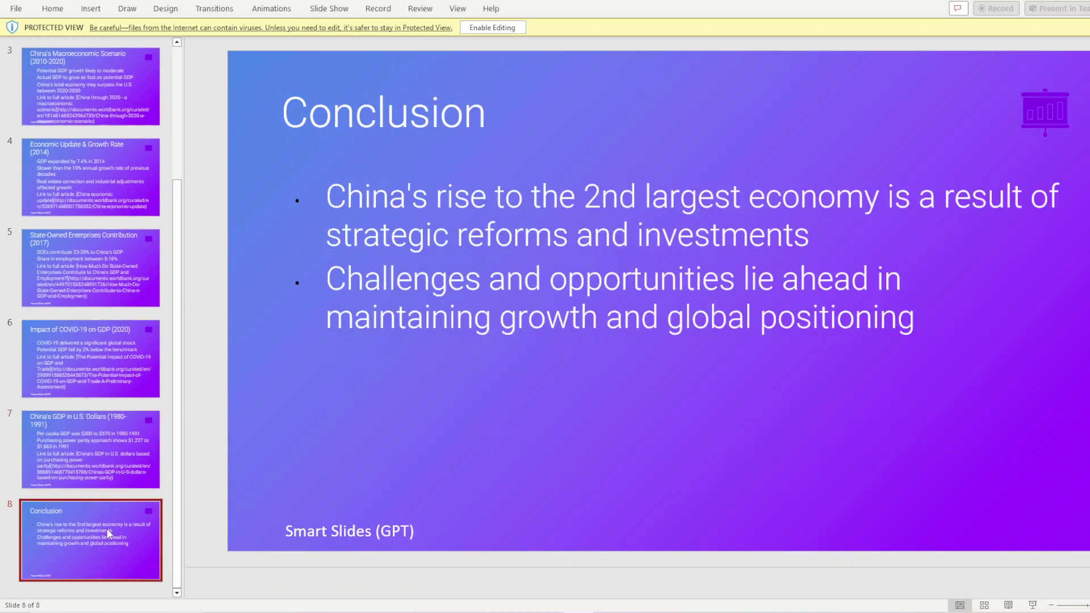
Scroll up the ChatGPT conversation to the World Bank summary and the PPT prompt.
{"action": "scroll", "coordinate": [173, 340], "scroll_direction": "up", "scroll_amount": 3}
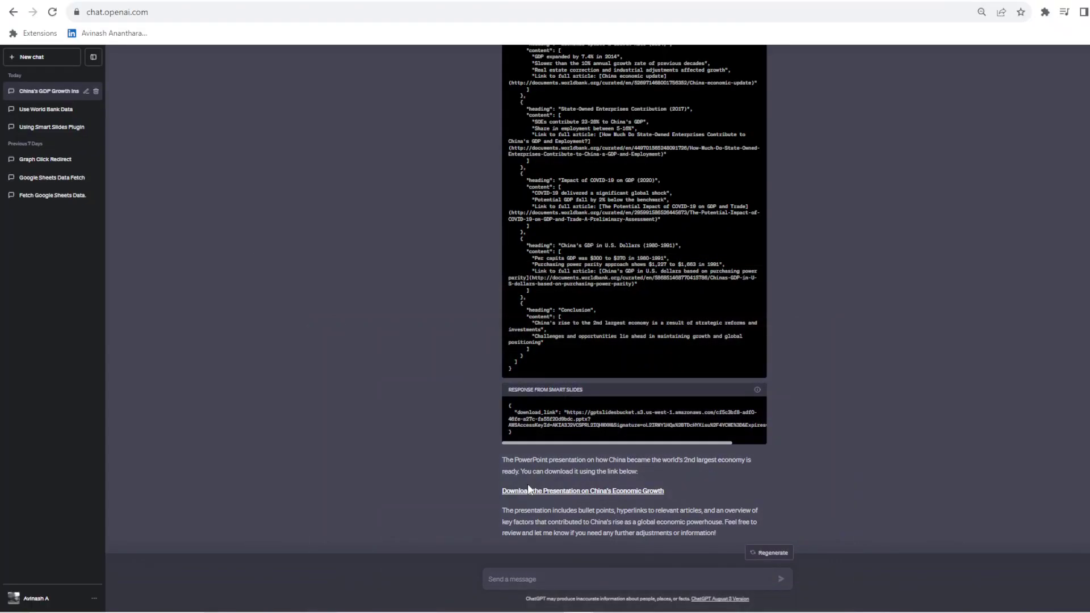
{"action": "scroll", "coordinate": [387, 426], "scroll_direction": "up", "scroll_amount": 12}
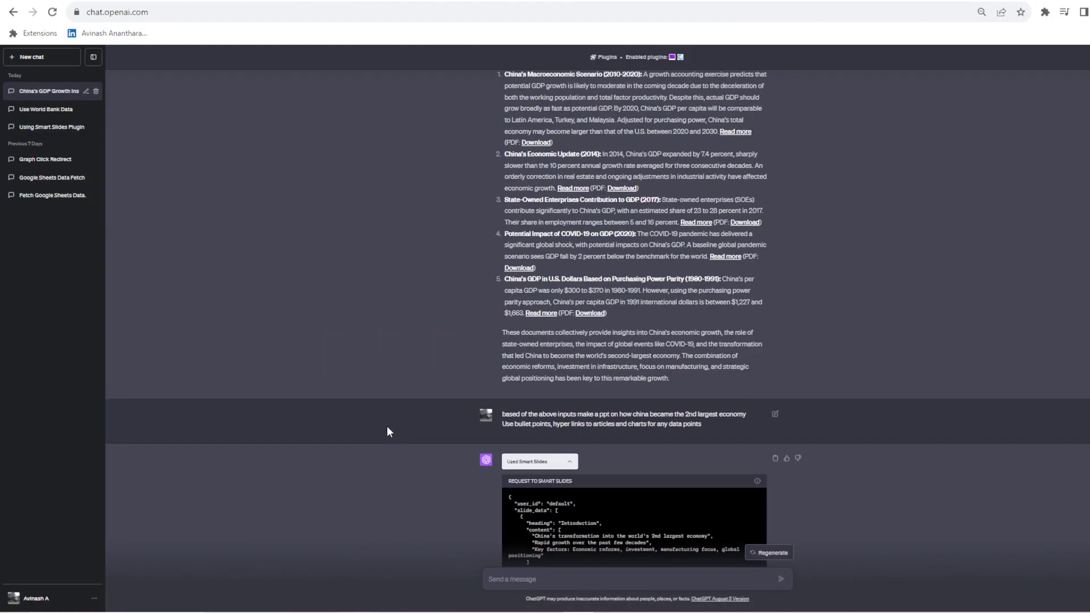